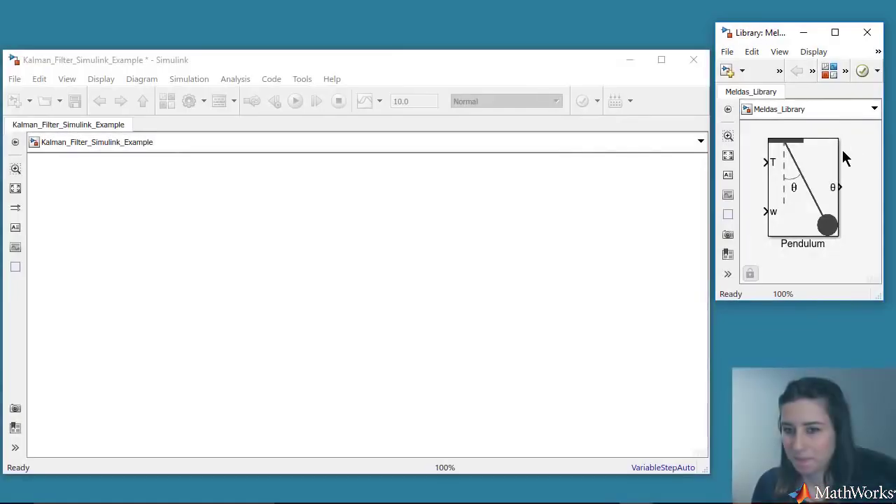
Place the Pendulum block in the Kalman_Filter_Simulink_Example model and open its subsystem.
left_click_drag(821, 170, 265, 288)
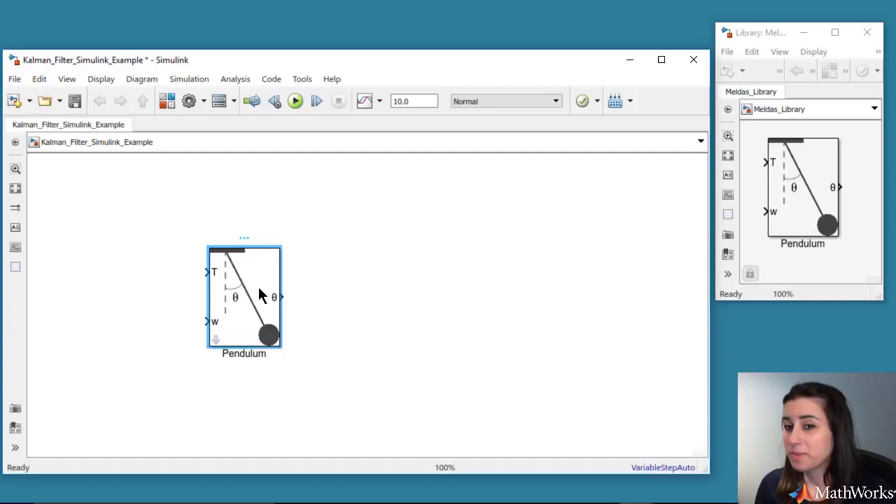
double_click(219, 340)
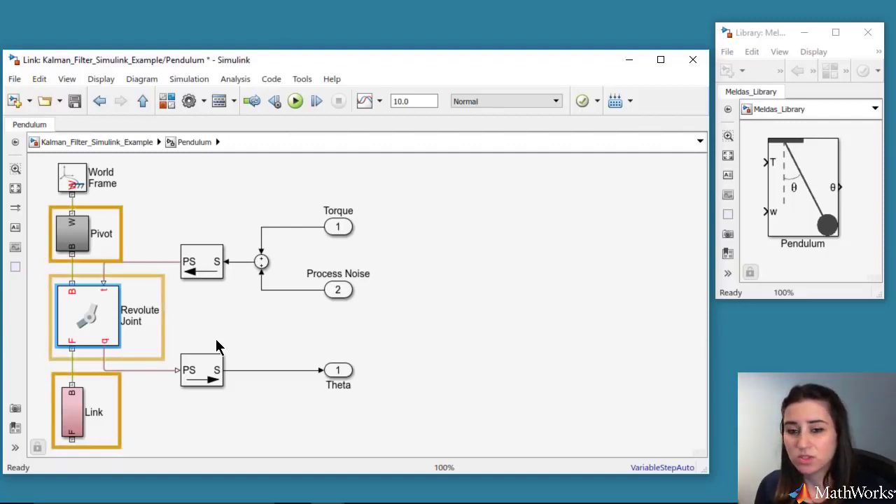
Compile the model, inspect the Link's 0.05 m Bob sphere in Mechanics Explorer, then close it.
key("ctrl+d")
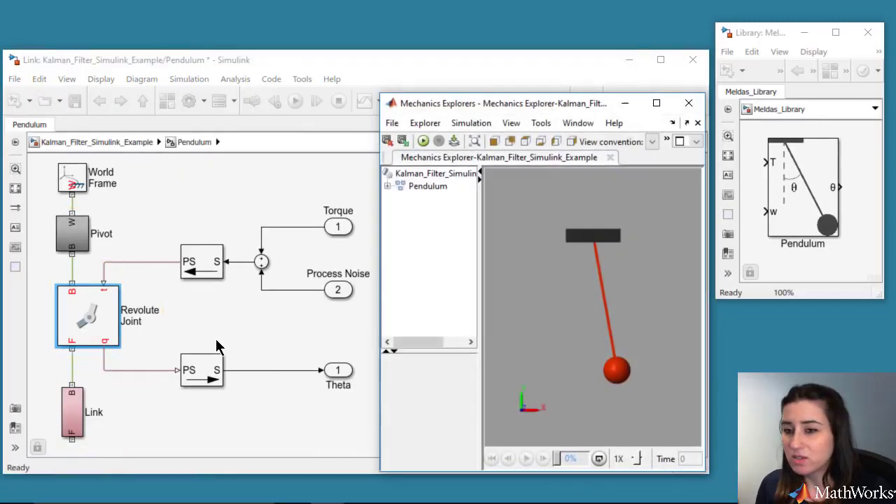
left_click(388, 187)
left_click(404, 200)
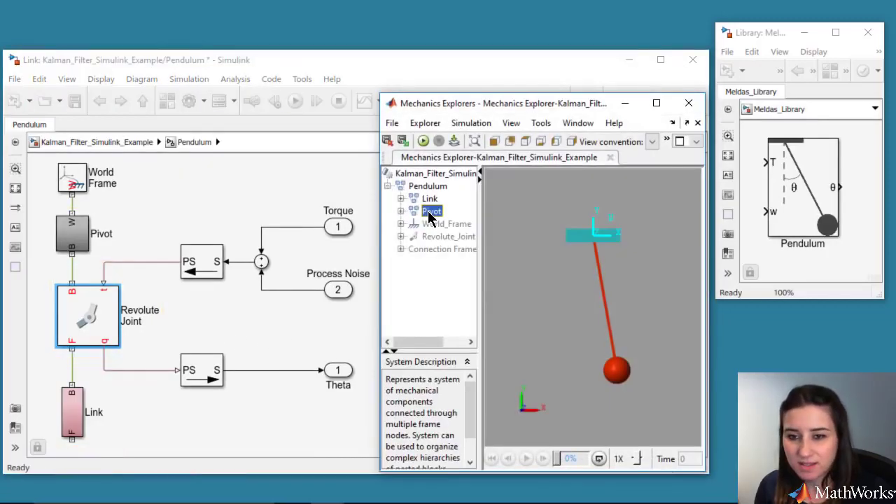
left_click(401, 200)
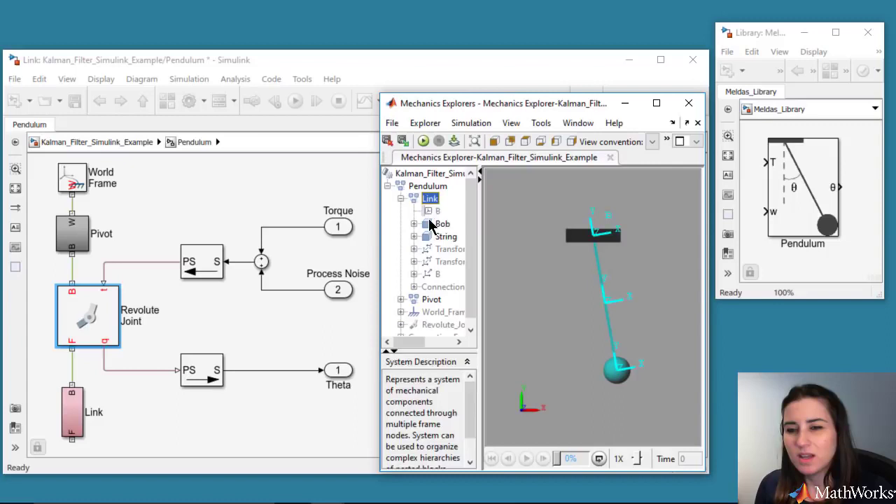
left_click(443, 225)
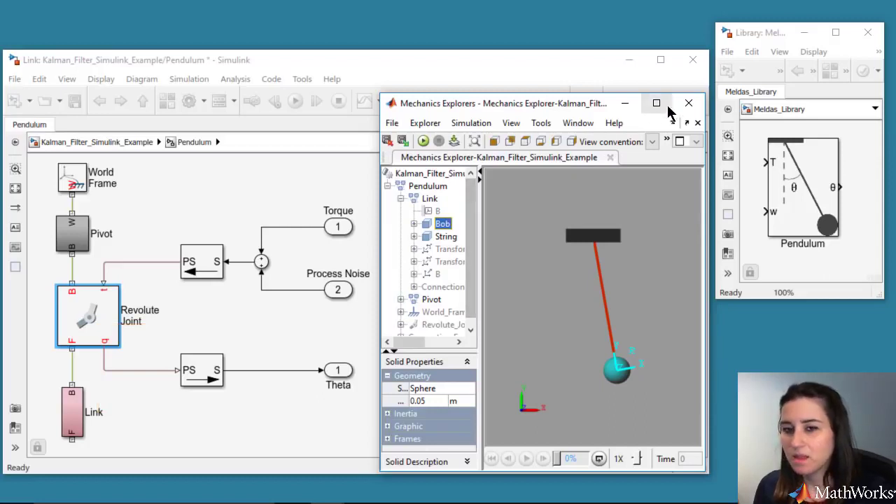
left_click(689, 103)
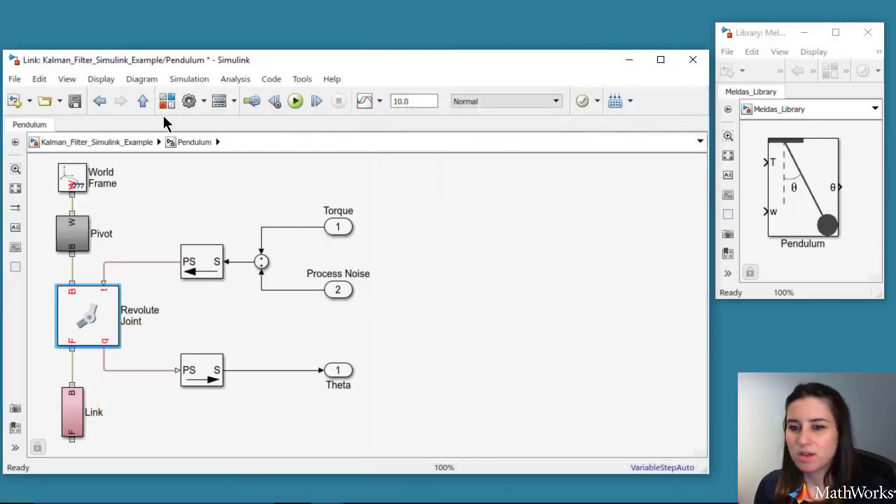
At the top level, add a Constant named Torque with value 0, wired to the Pendulum's T input.
left_click(143, 102)
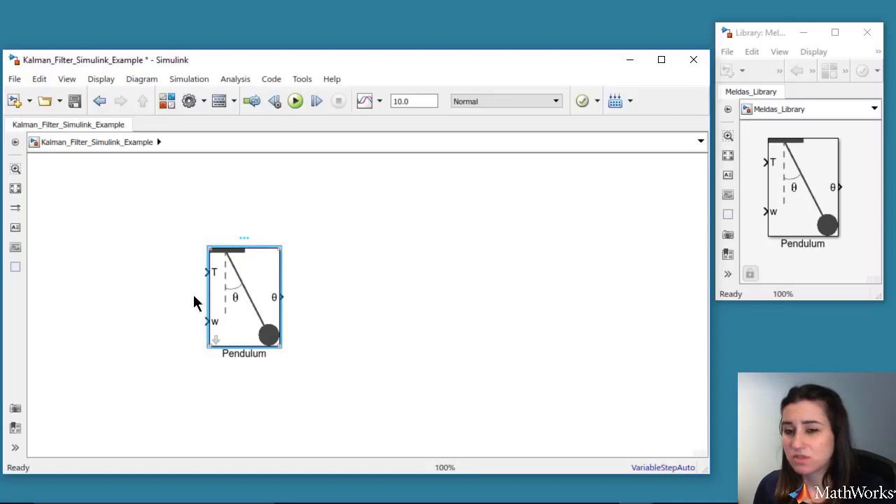
left_click(119, 273)
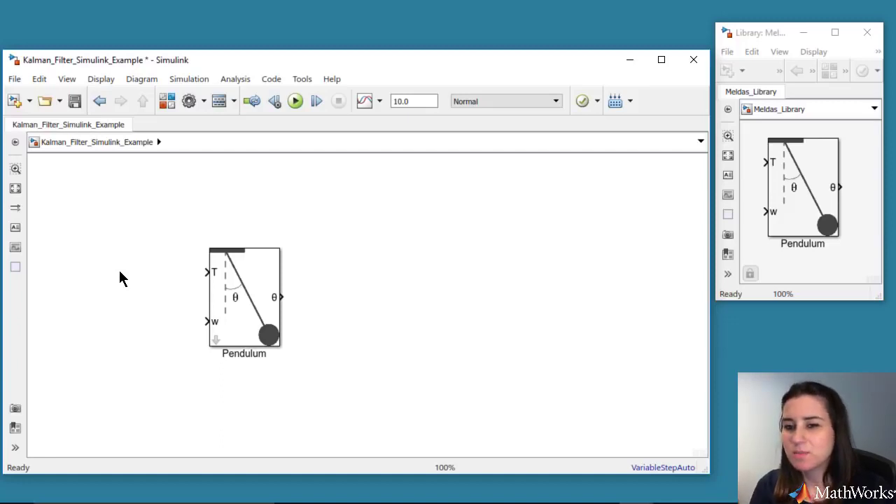
double_click(119, 270)
key("Return")
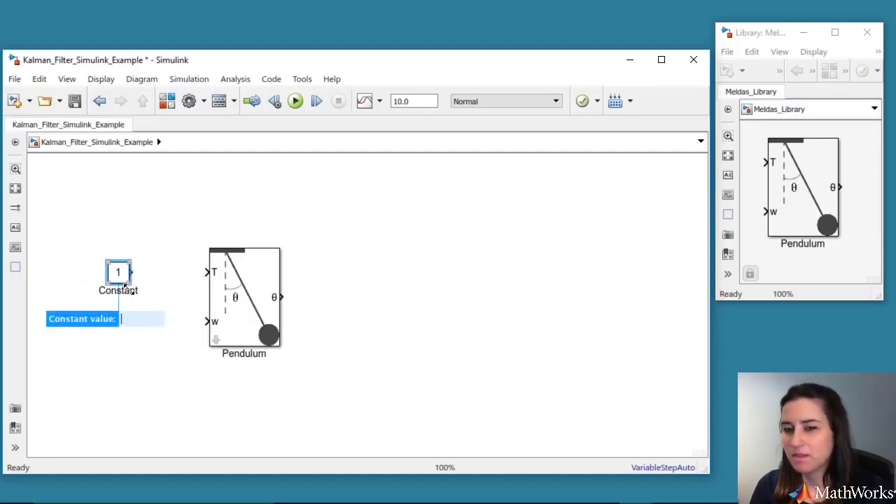
key("Return")
type("Torque")
left_click(130, 295)
left_click_drag(133, 273, 164, 275)
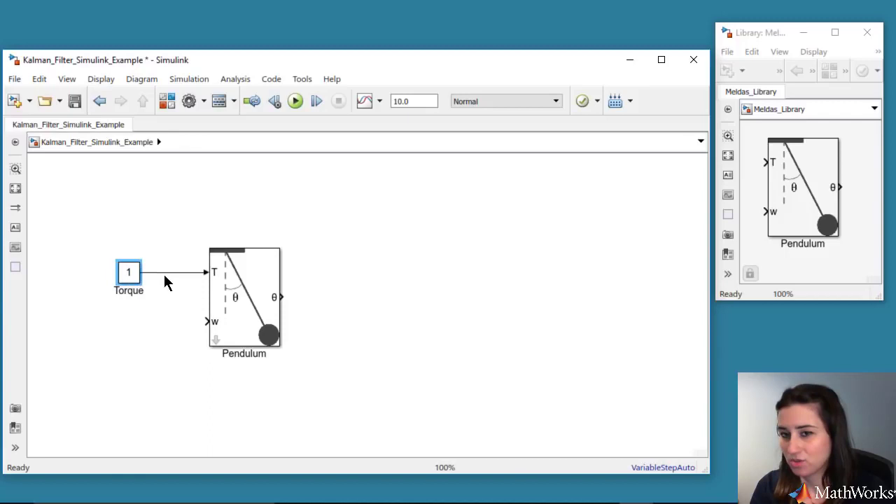
double_click(130, 273)
type("0")
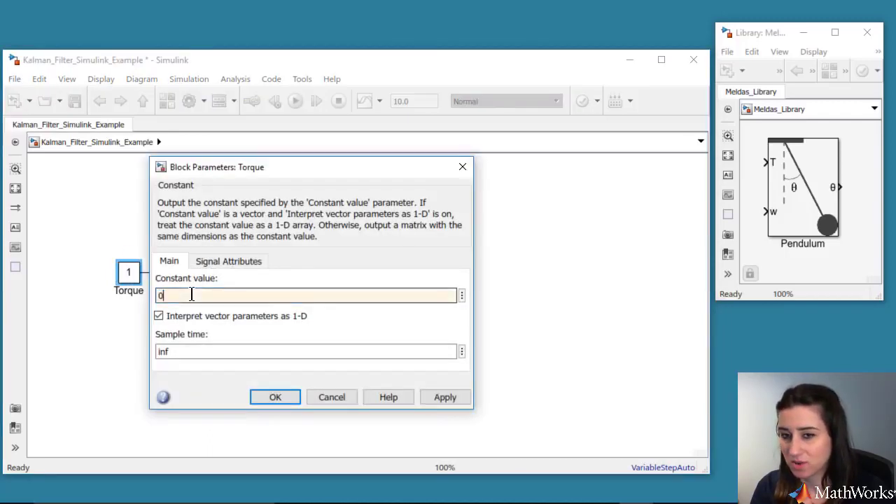
left_click(275, 397)
Add a Band-Limited White Noise block named Process Noise, wired to the Pendulum's w input.
double_click(131, 324)
type("band")
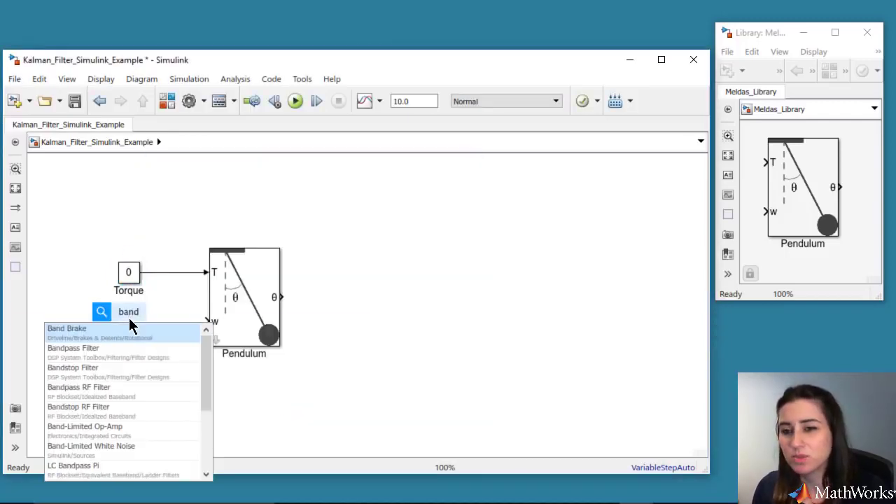
left_click(138, 453)
double_click(140, 336)
key("ctrl+a")
type("Proce")
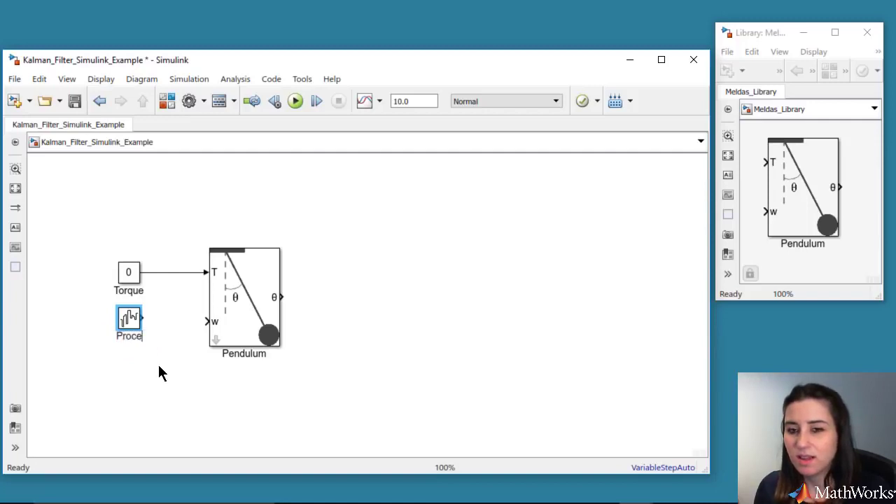
type("ss Noise")
left_click(165, 374)
left_click(130, 320)
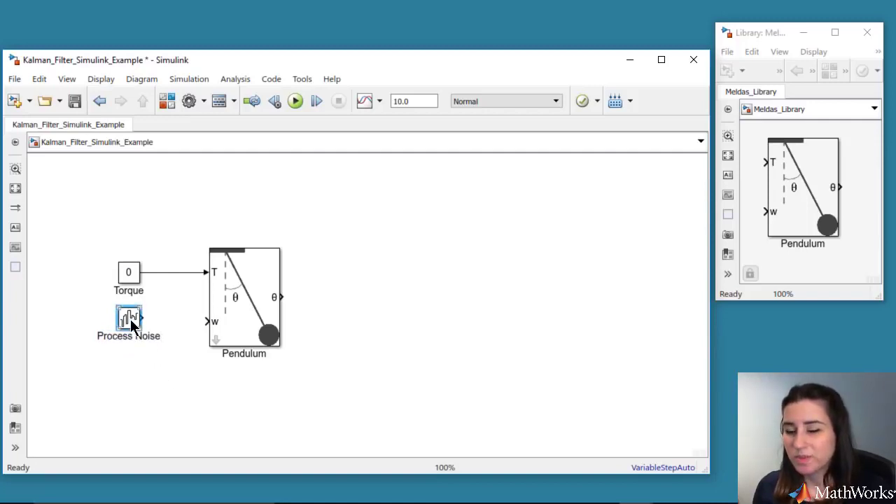
left_click_drag(142, 320, 180, 322)
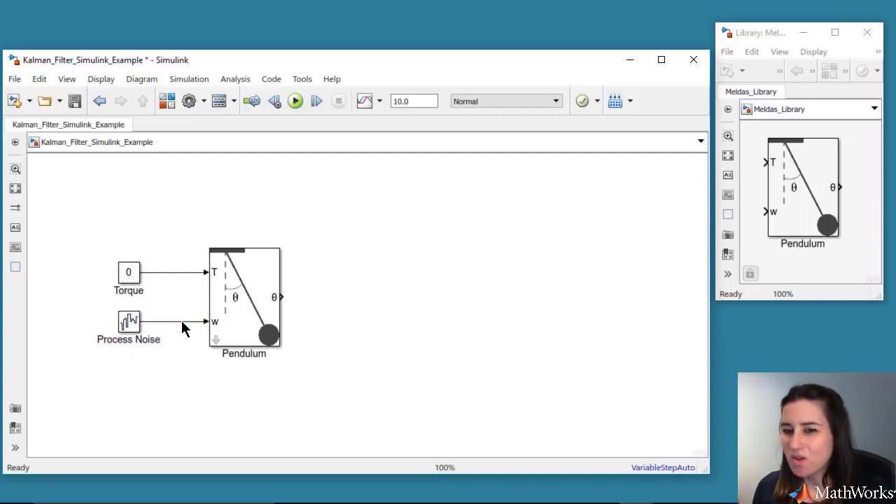
Set Process Noise's noise power to Q*Ts and sample time to Ts.
double_click(129, 322)
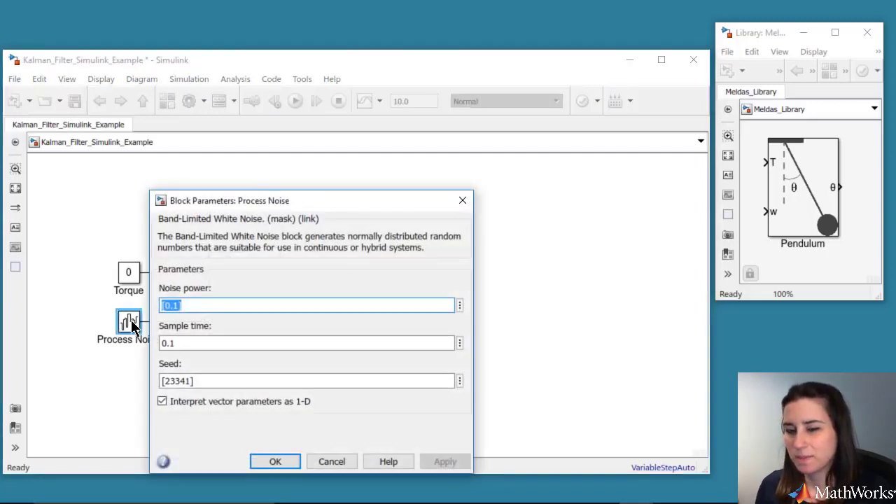
key("alt+Tab")
scroll(860, 278, "down", 4)
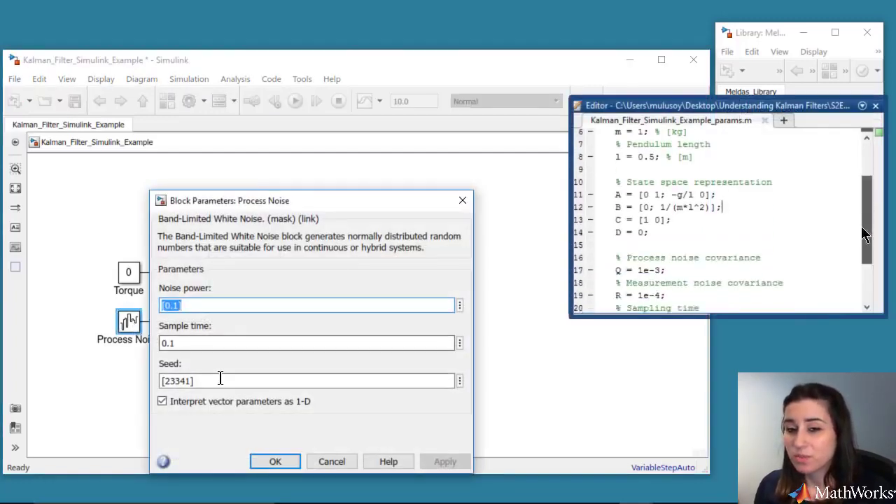
key("alt+Tab")
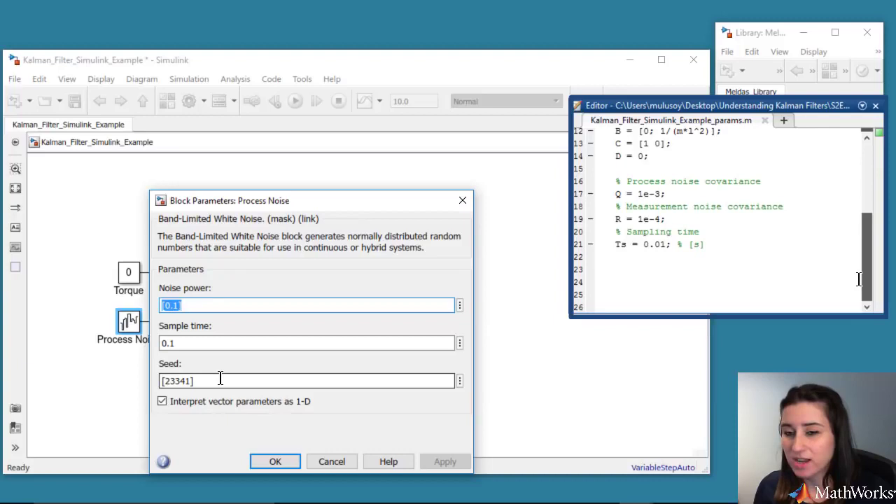
type("Q*Ts")
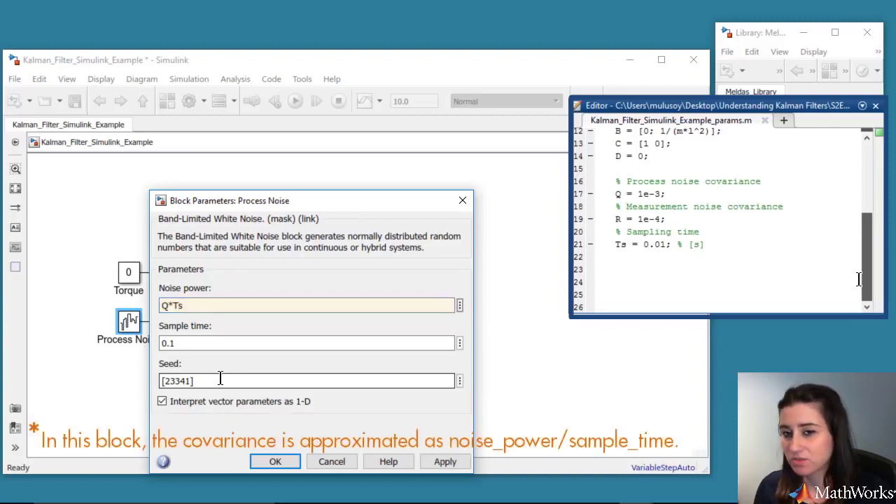
key("Tab")
type("Ts")
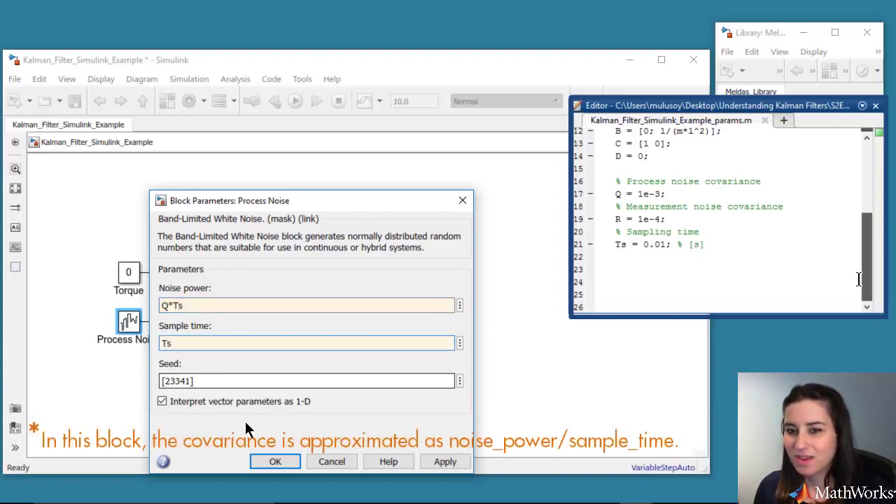
left_click(275, 463)
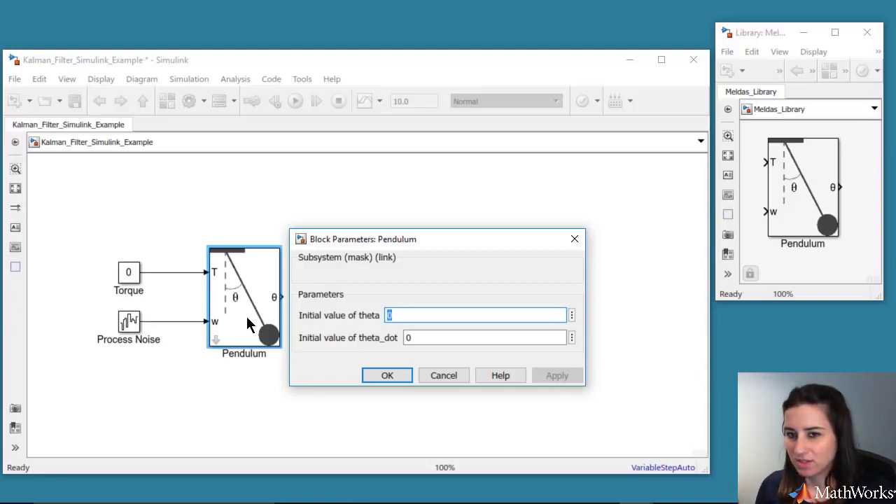
Set the Pendulum's initial theta to pi/18, leaving initial theta_dot at 0.
type("pi/")
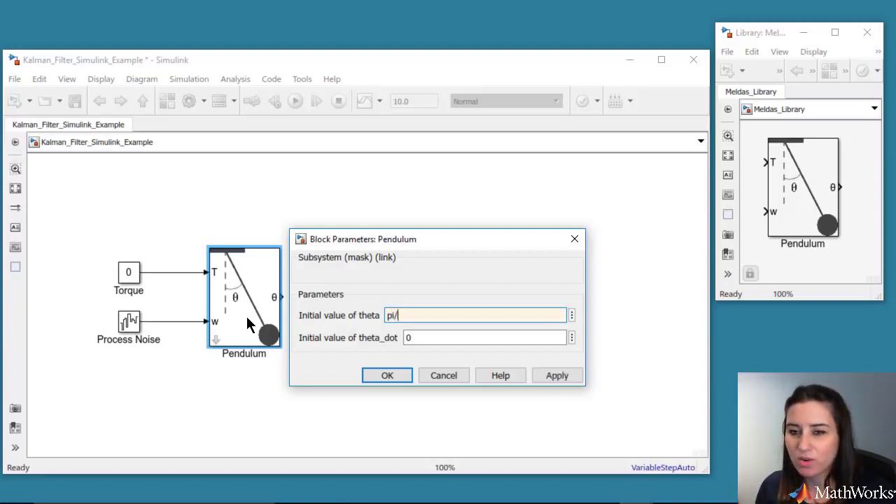
type("18")
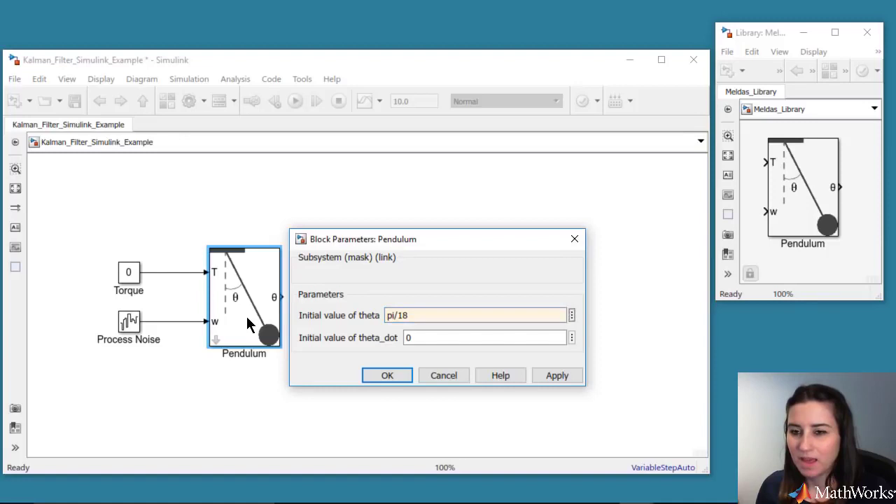
key("Tab")
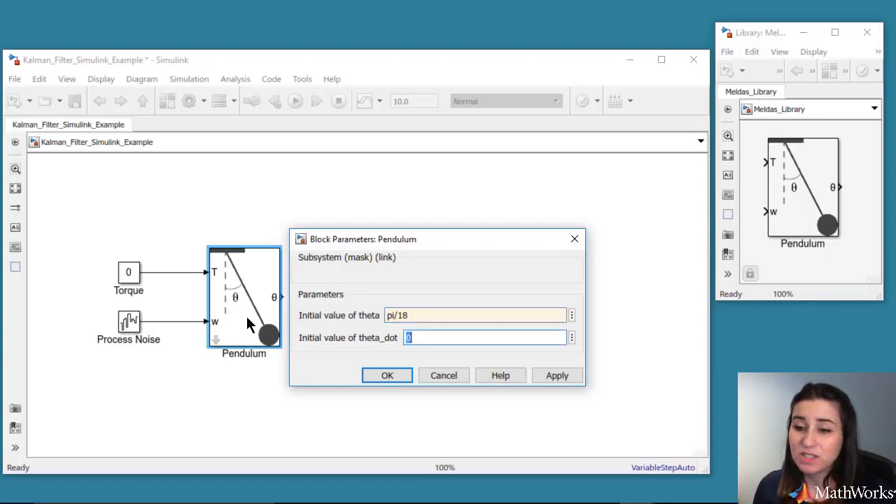
left_click(383, 377)
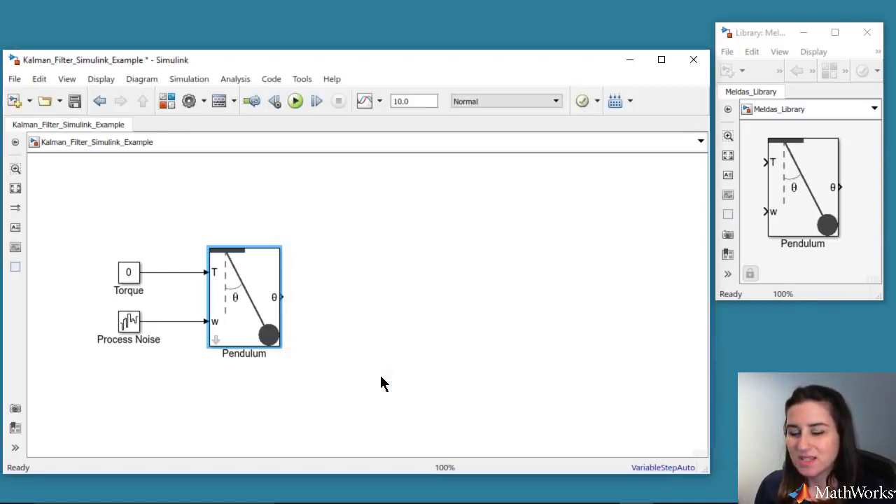
Draw a signal from the Pendulum's θ output and label it 'Actual theta'.
left_click_drag(282, 297, 382, 298)
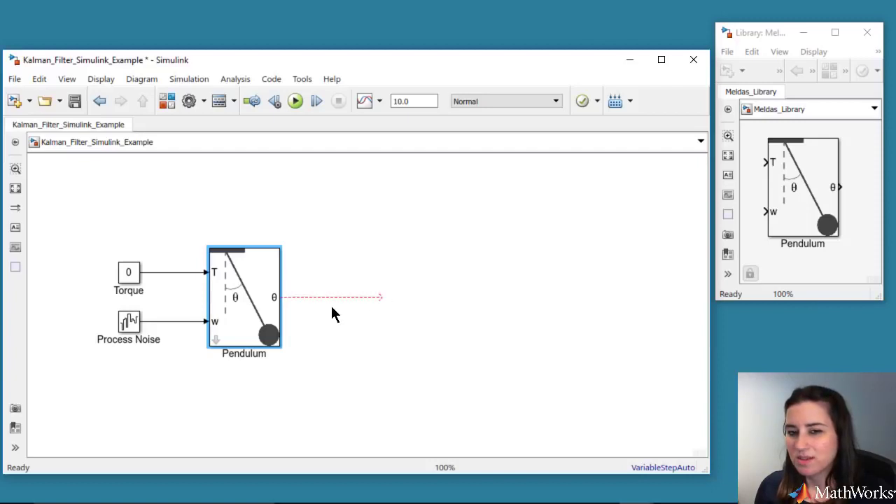
double_click(327, 297)
type("Actual theta")
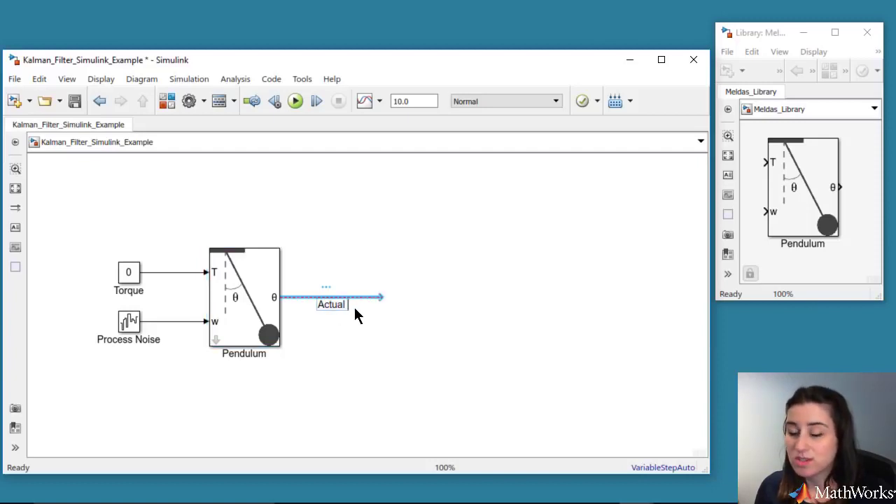
left_click(376, 236)
Insert a Band-Limited White Noise block named 'Measurement Noise' on two lines.
double_click(376, 236)
type("band")
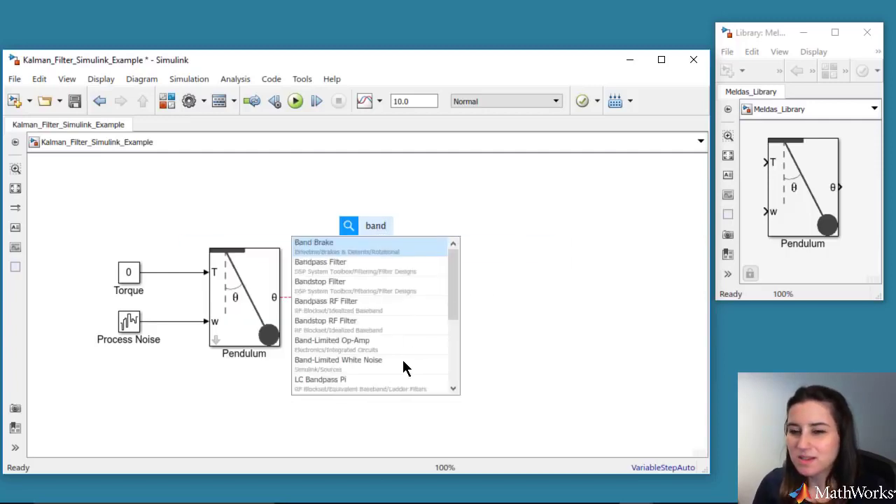
left_click(406, 368)
double_click(390, 260)
type("Me")
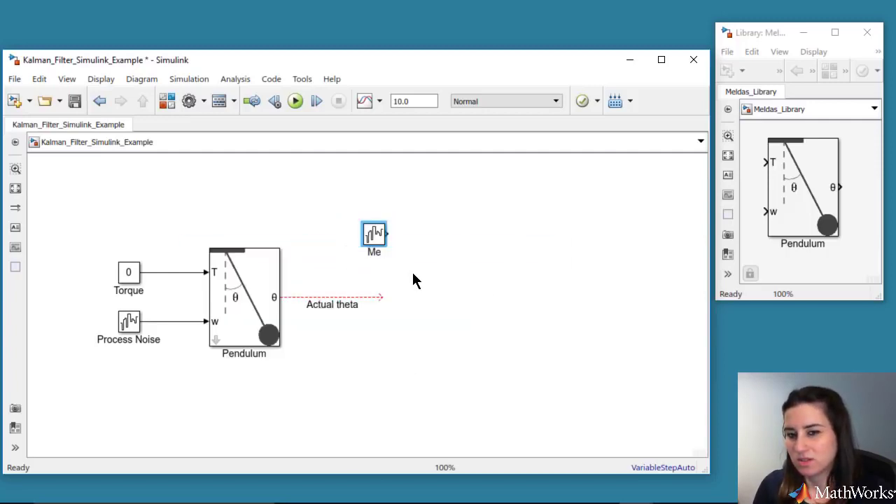
type("asurement")
key("Return")
type("Noise")
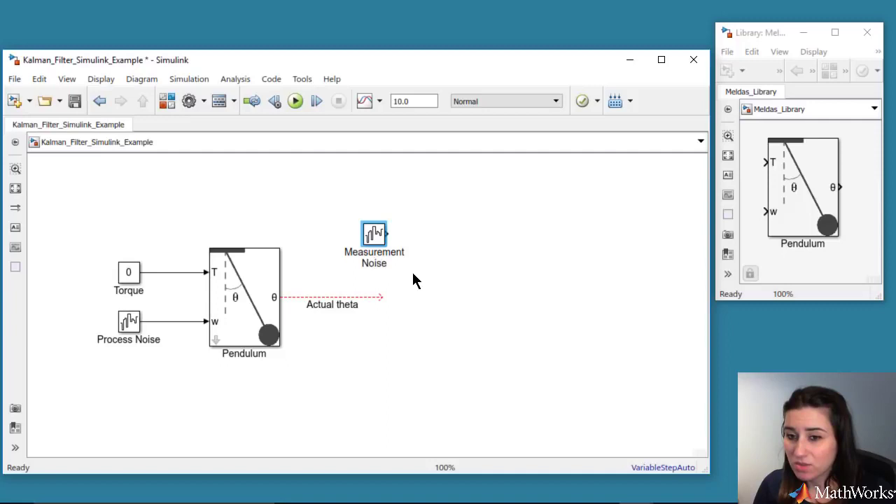
left_click(414, 274)
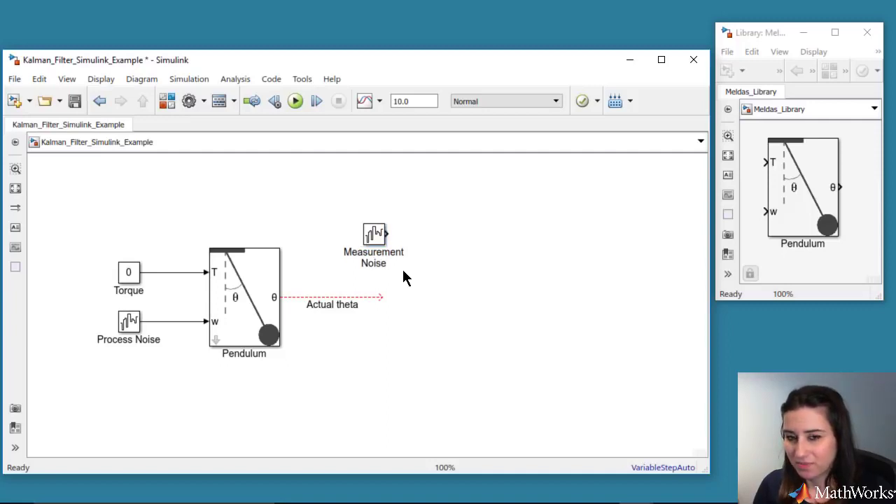
left_click(376, 236)
Set Measurement Noise's power to R*Ts, sample time to Ts and seed to [12345].
double_click(377, 238)
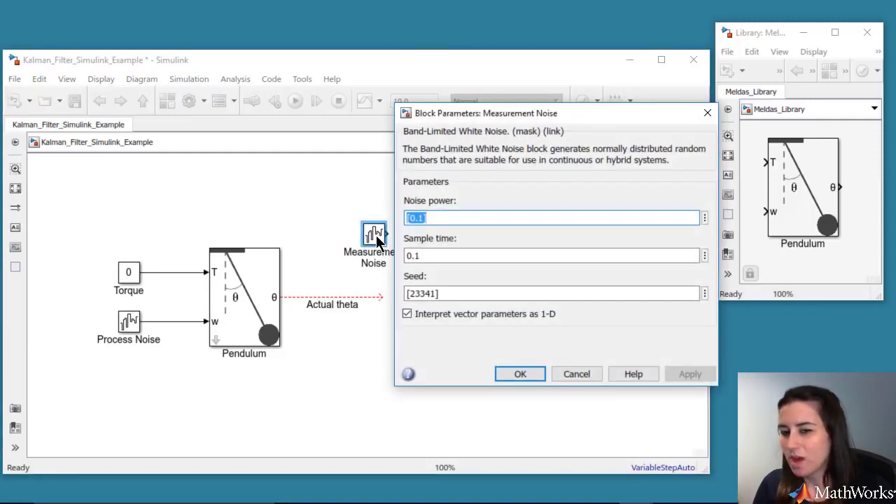
type("R*Ts")
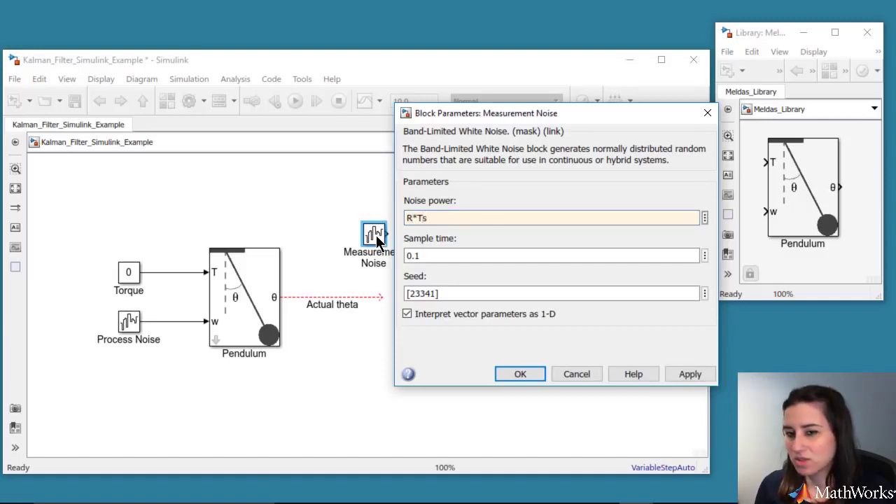
key("Tab")
type("Ts")
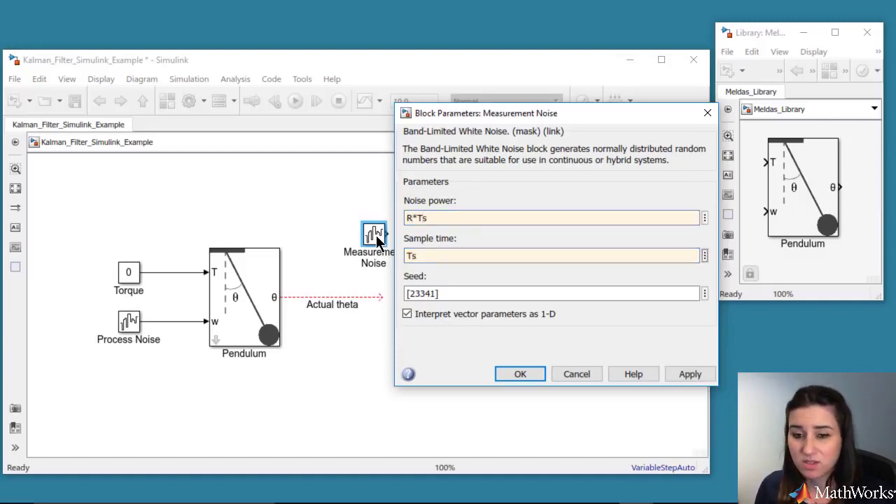
key("Tab")
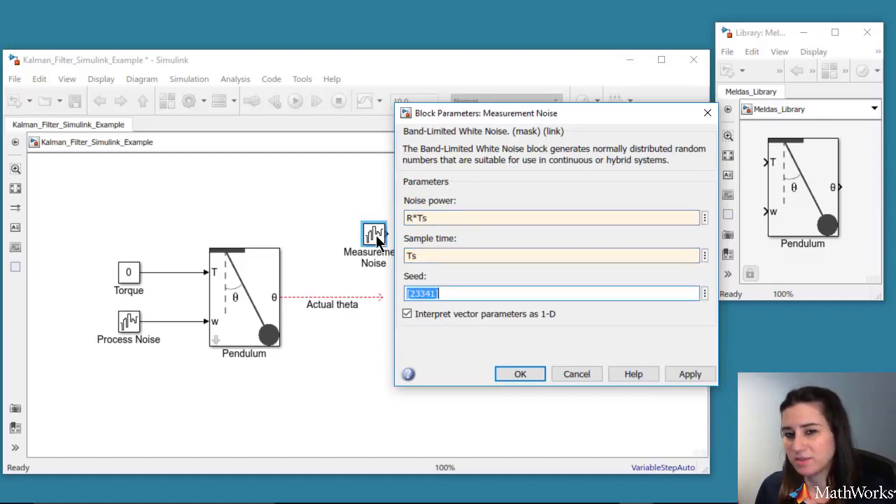
type("[12345]")
key("Return")
Sum Measurement Noise with Actual theta and label the output 'Measured theta'.
double_click(418, 307)
type("sum")
key("Return")
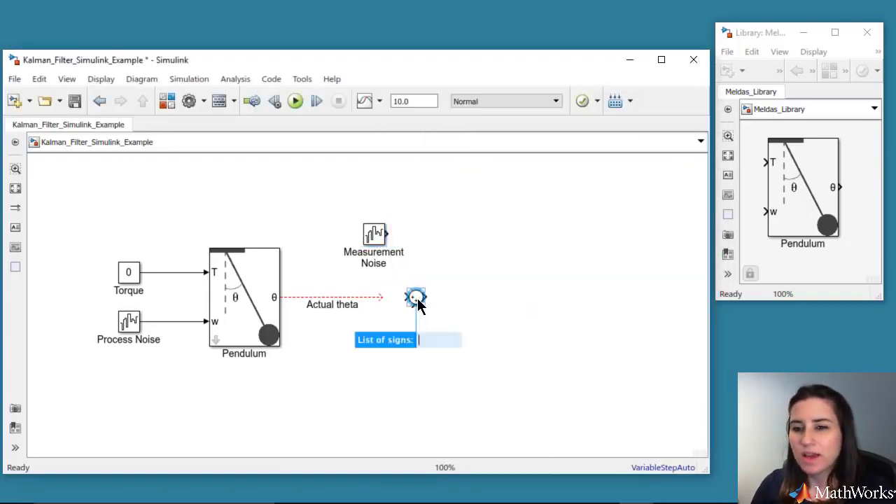
double_click(416, 297)
key("Return")
mouse_move(416, 288)
left_mouse_down()
mouse_move(385, 234)
mouse_move(523, 297)
left_mouse_up()
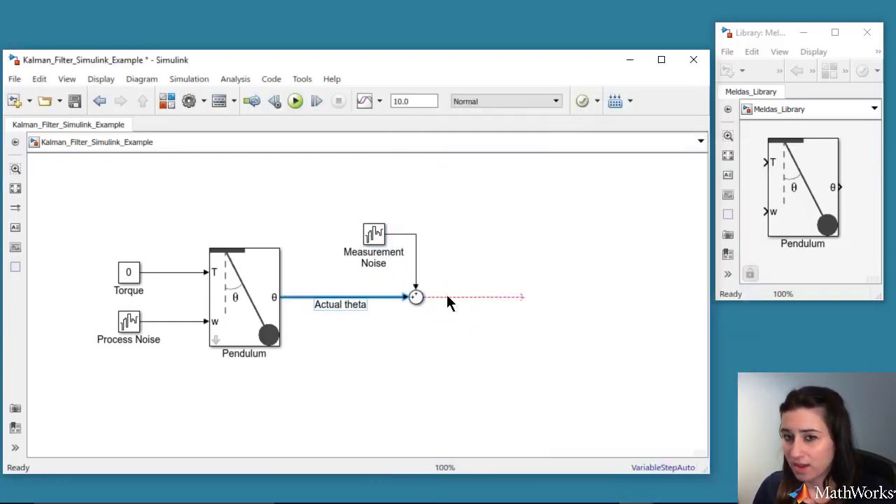
double_click(448, 298)
type("Measured theta")
left_click(505, 343)
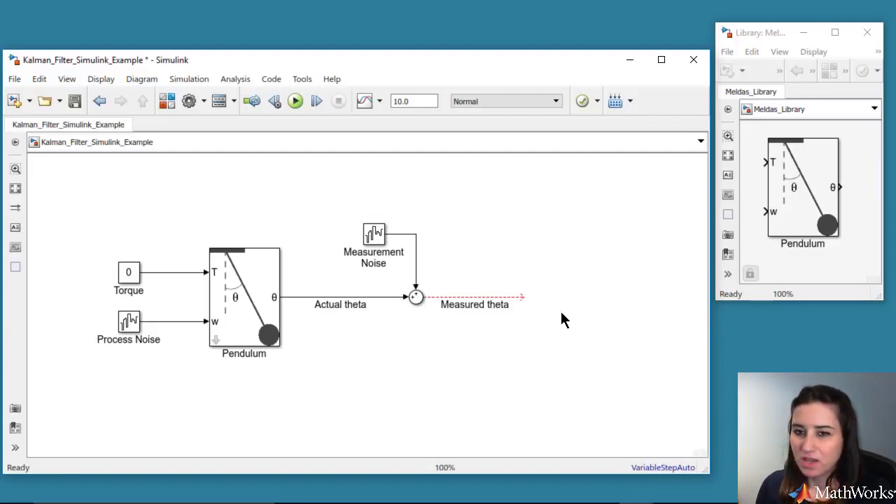
Insert a Kalman Filter at the end of Measured theta and wire Torque to its u input.
double_click(560, 312)
type("Kalman")
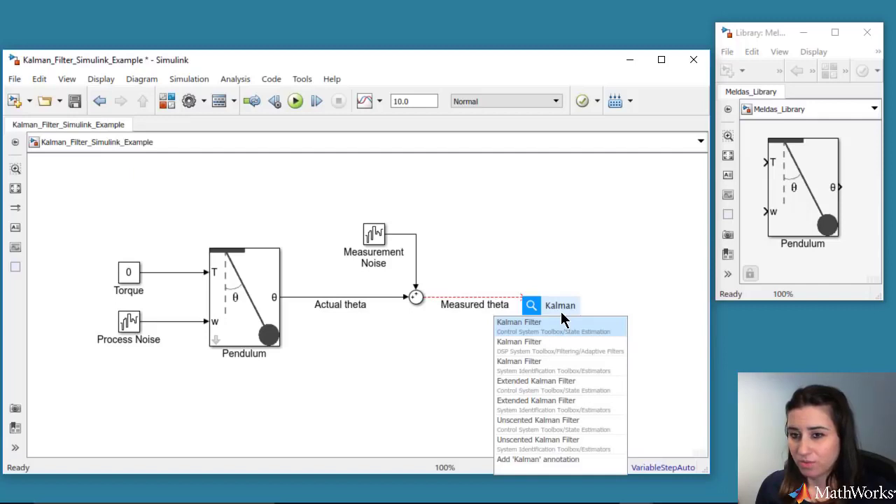
key("Return")
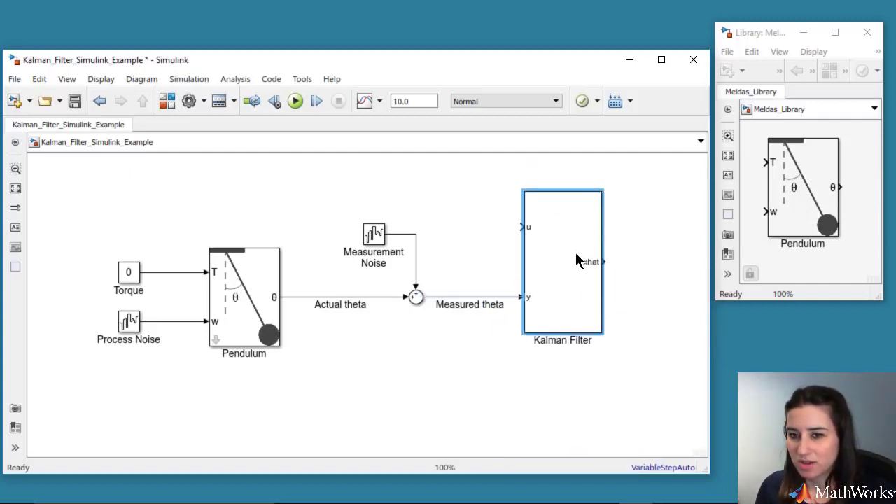
mouse_move(522, 227)
left_mouse_down()
mouse_move(328, 222)
mouse_move(170, 272)
left_mouse_up()
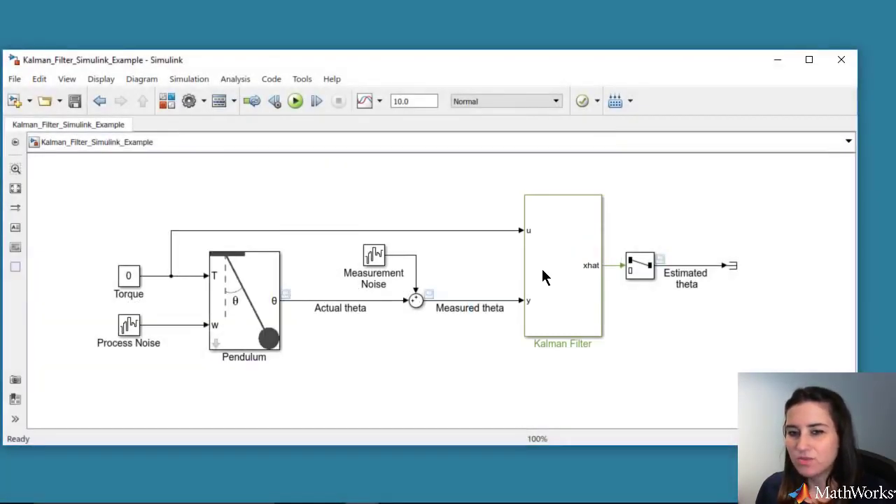
Set the Kalman Filter to Continuous-Time with model source Individual A, B, C, D matrices.
double_click(542, 270)
left_click_drag(314, 106, 246, 46)
left_click(238, 129)
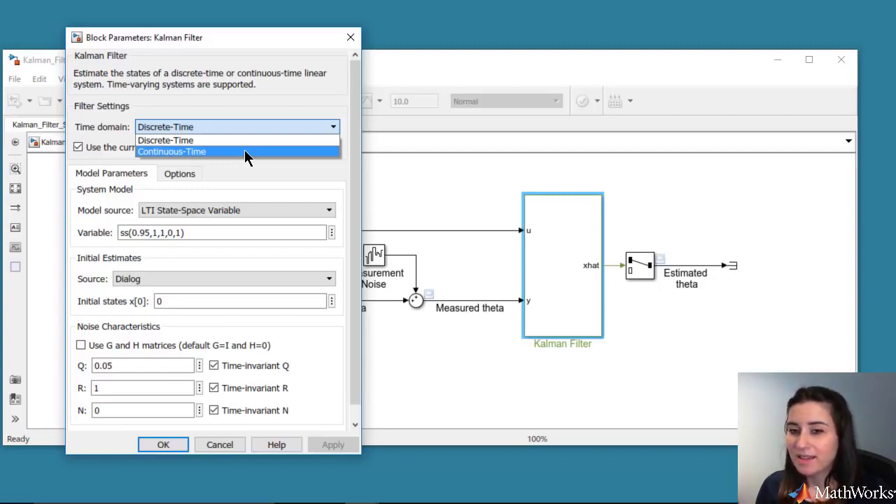
left_click(244, 151)
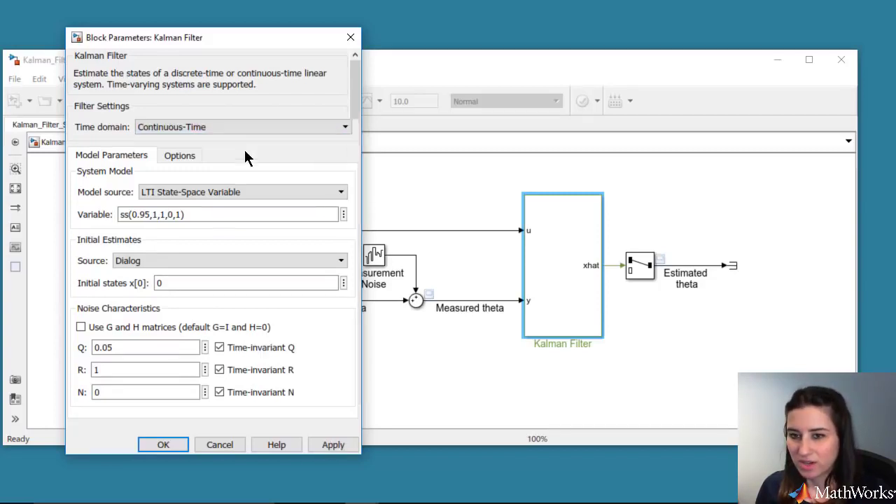
left_click(250, 193)
left_click(254, 213)
Fill the matrix fields with the variables A, B, C and D.
double_click(178, 216)
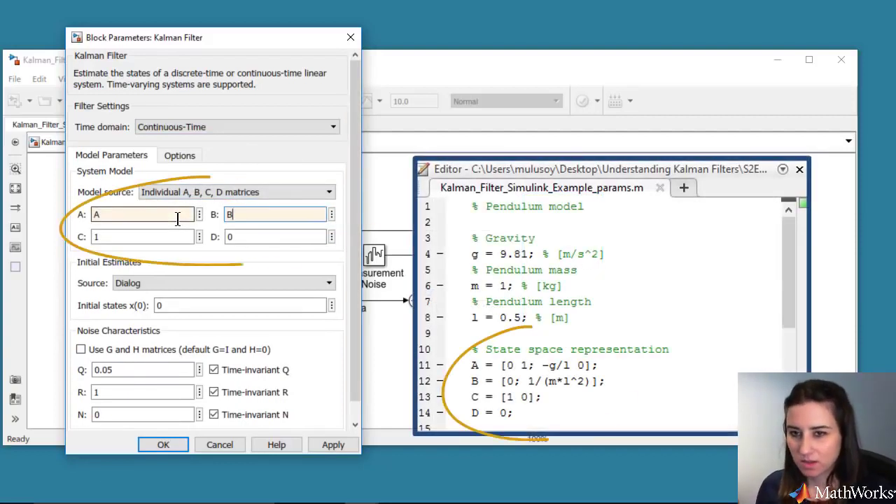
key("Tab")
key("Tab")
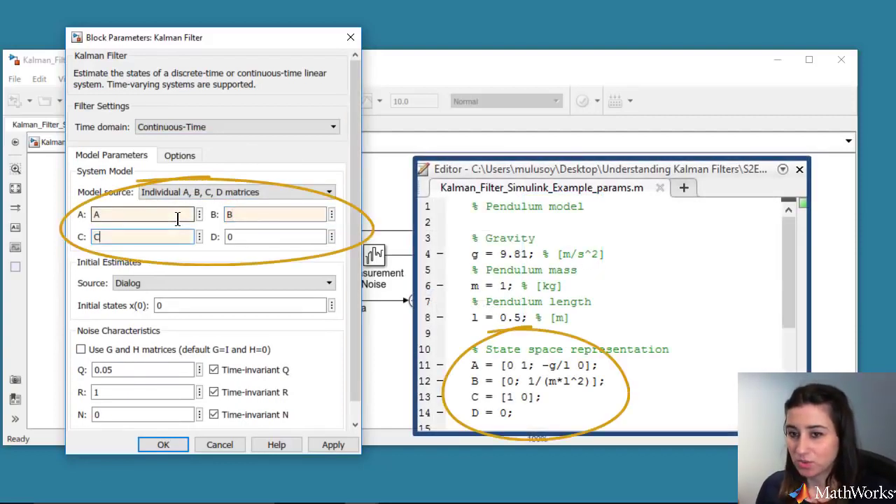
type("C")
key("Tab")
key("Tab")
type("D")
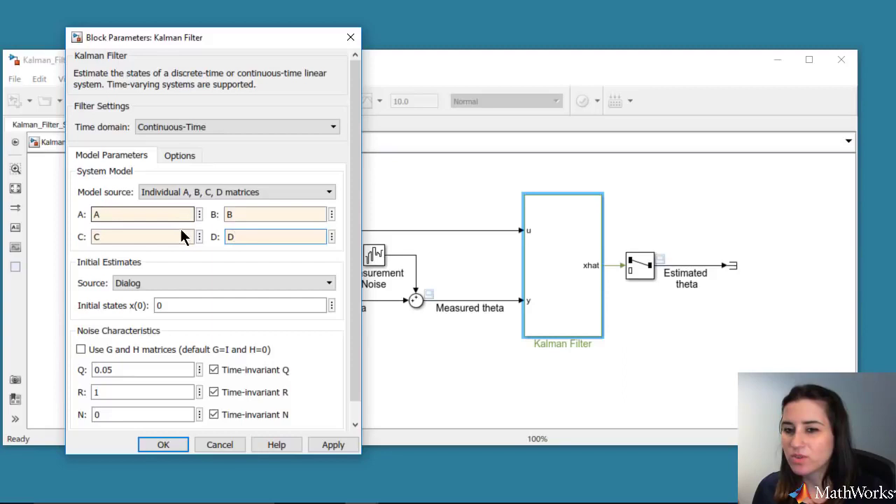
Set the Kalman Filter's initial states to [pi/16 0].
double_click(208, 306)
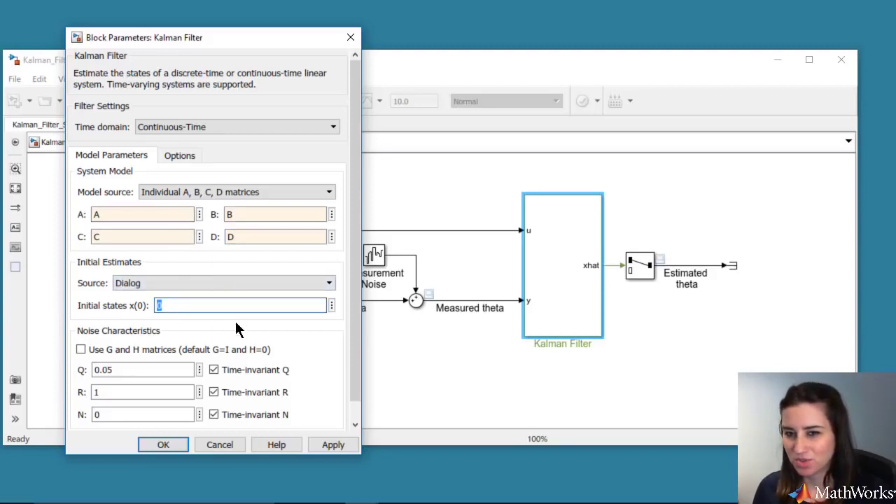
type("[]")
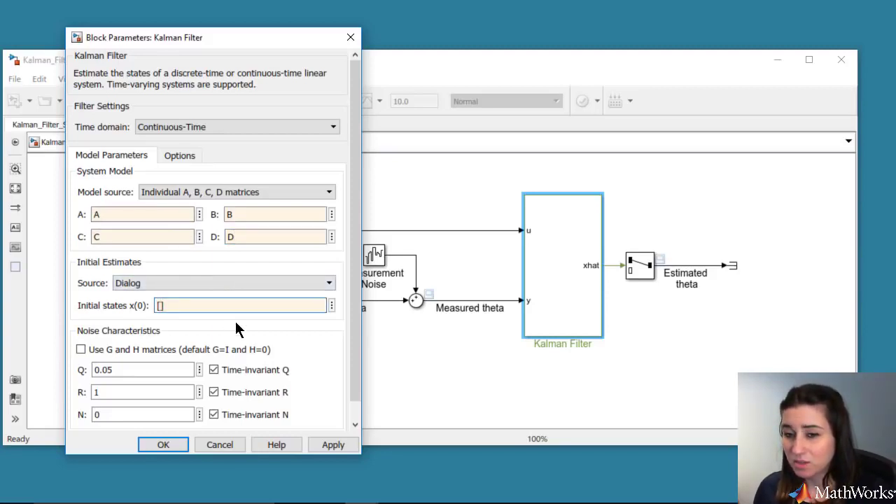
key("Left")
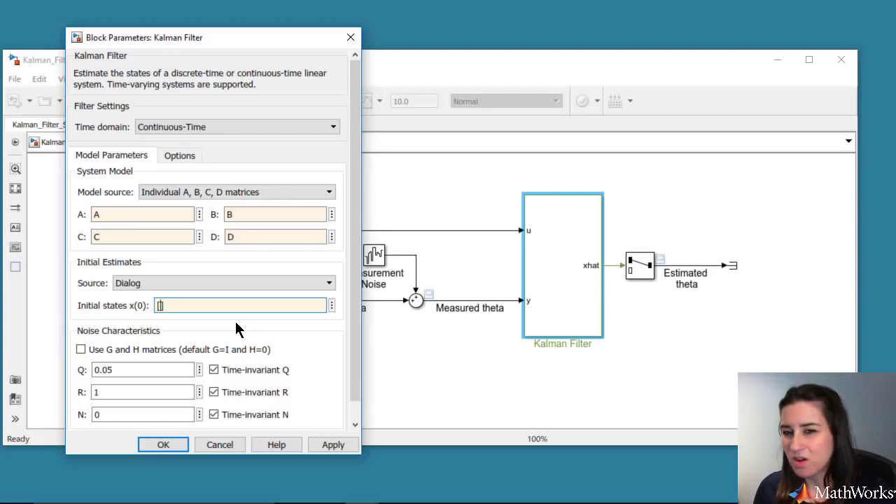
type("pi/16")
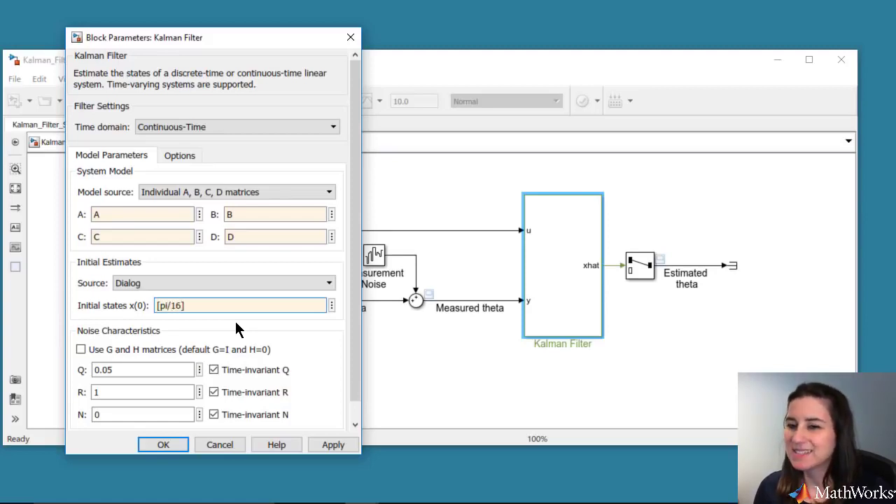
type(" 0")
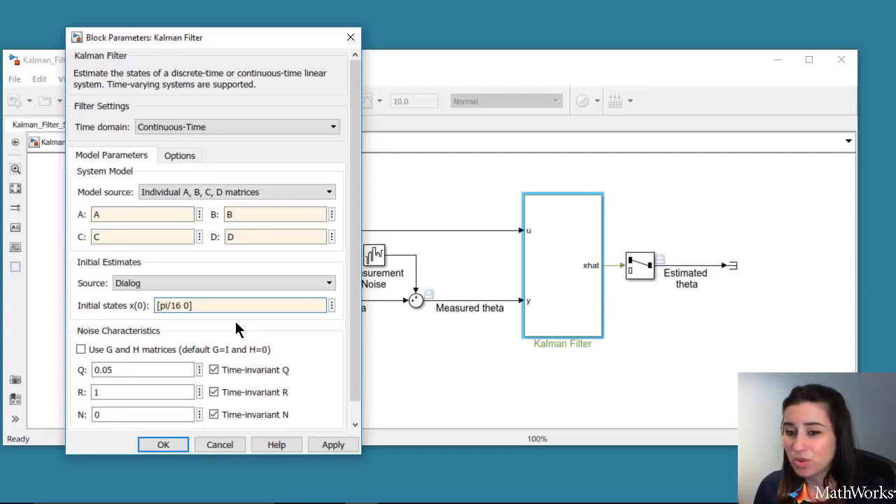
Replace the process noise Q value with diag([0 Q]).
double_click(179, 368)
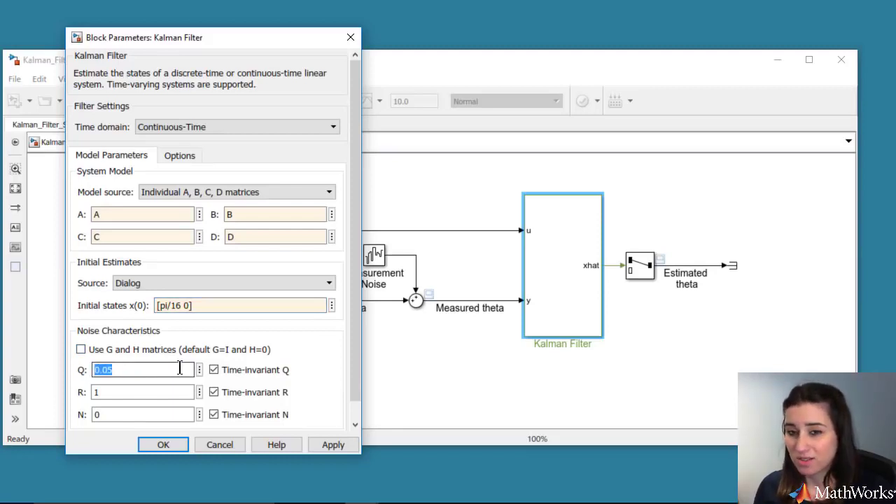
type("diag()")
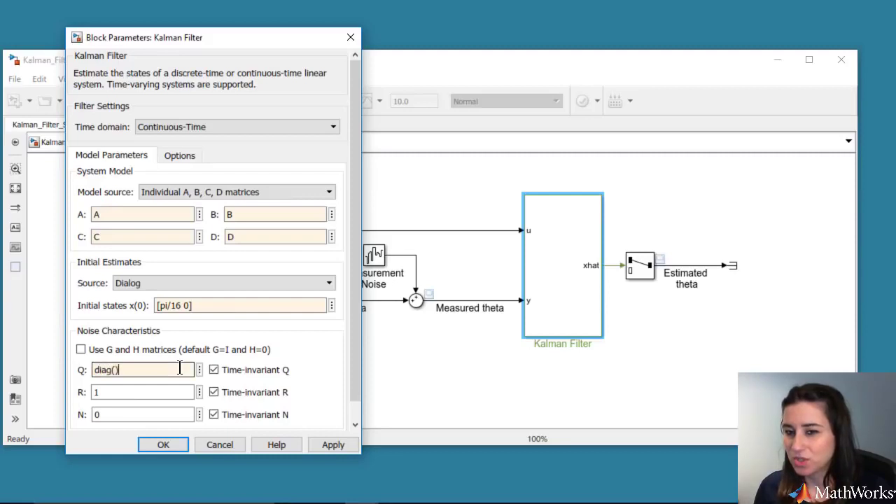
key("Left")
type("[]")
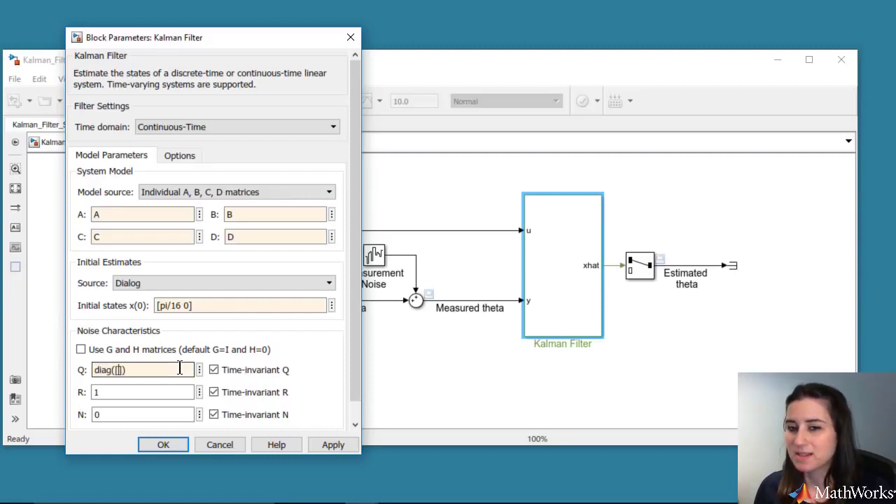
key("Left")
type("0 Q")
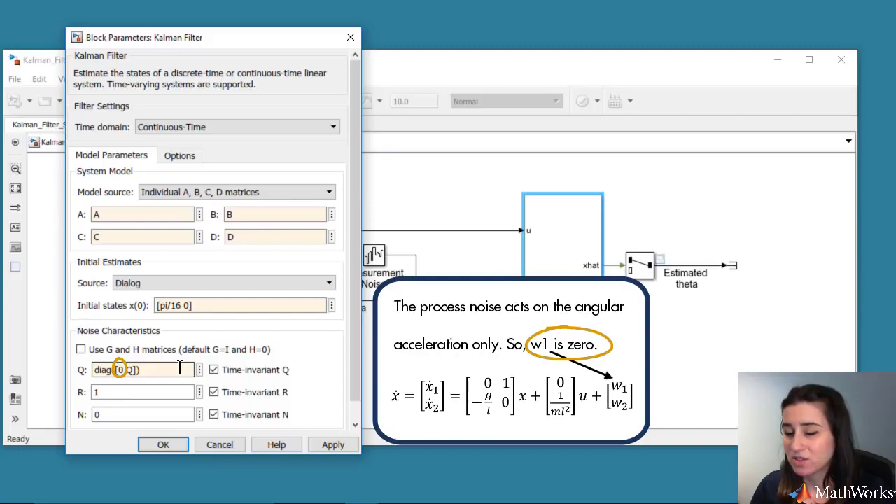
Set measurement noise covariance to R, keep Q time-invariant, and apply the filter settings.
double_click(175, 392)
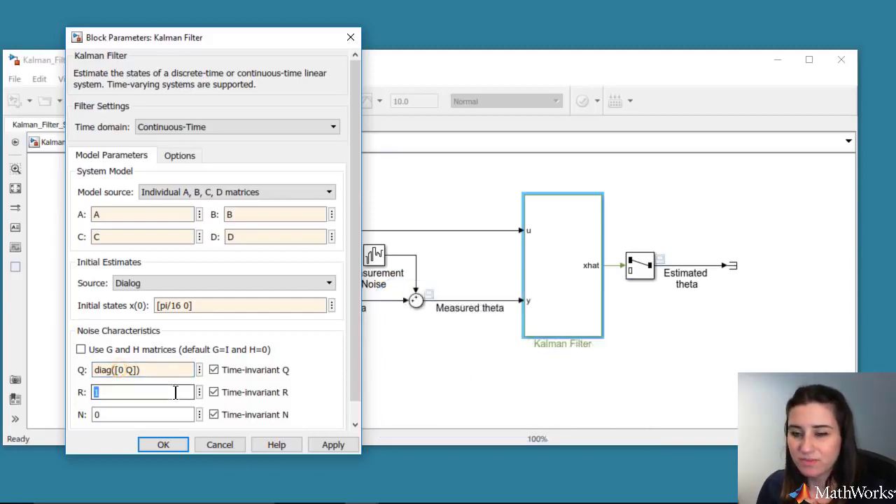
type("R")
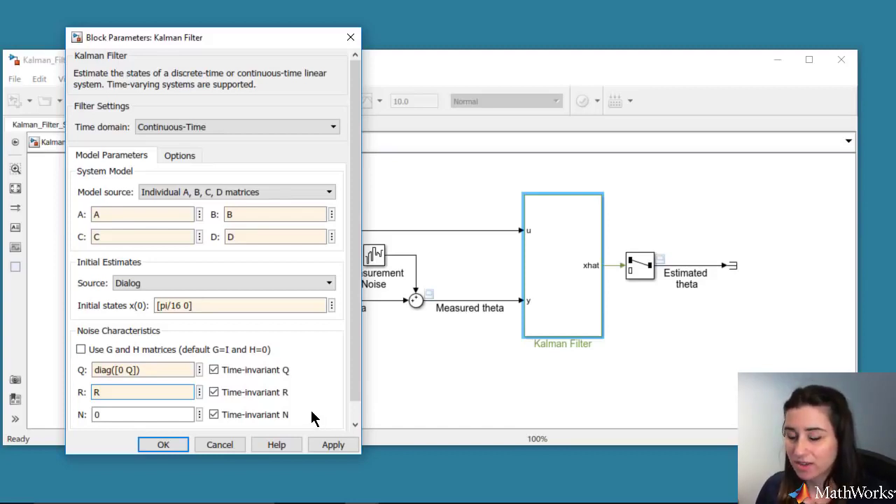
left_click(214, 369)
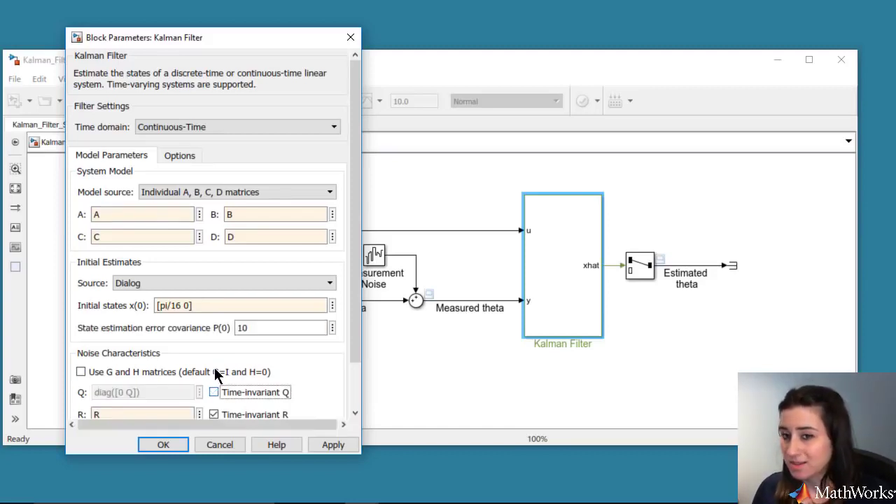
left_click(328, 446)
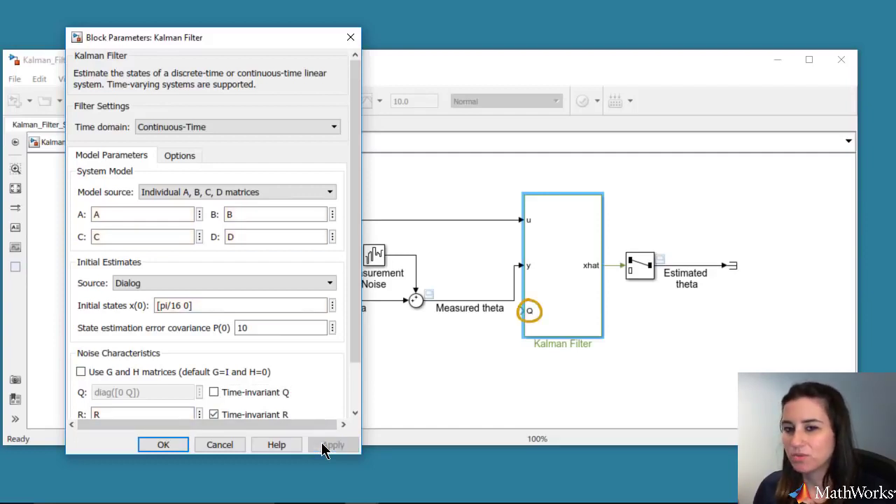
left_click(214, 391)
left_click(326, 445)
left_click(175, 446)
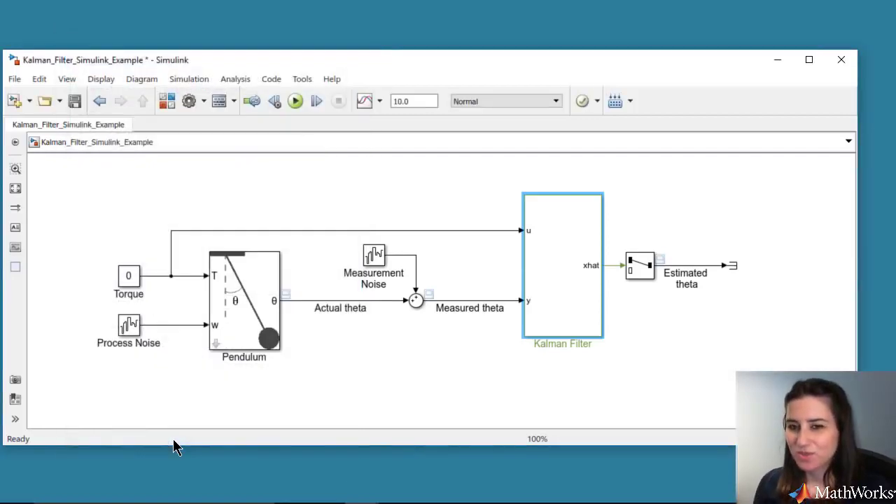
Run the MATLAB params script to load A, B, C, D, Q, R, then simulate the model.
mouse_move(362, 488)
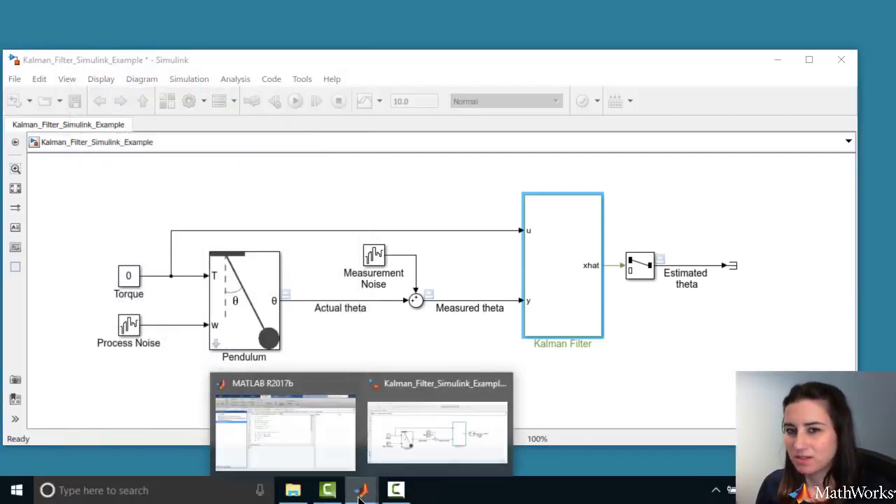
left_click(338, 423)
left_click(386, 54)
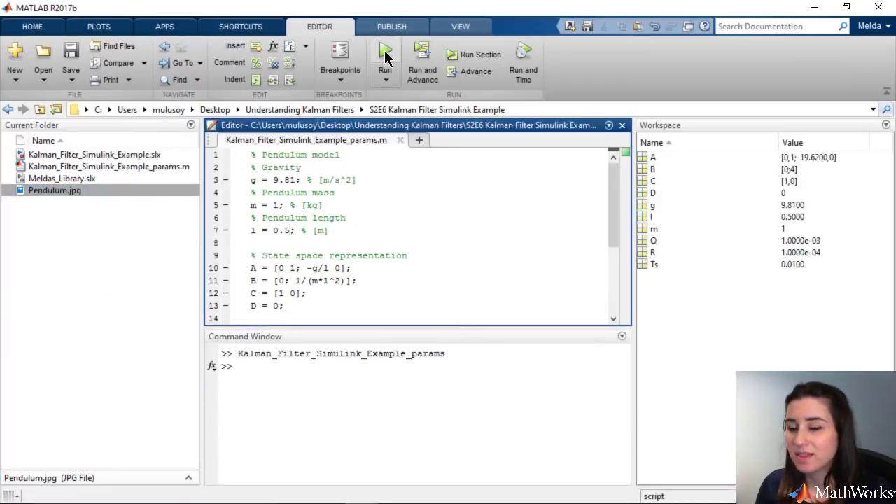
left_click(814, 8)
left_click(294, 102)
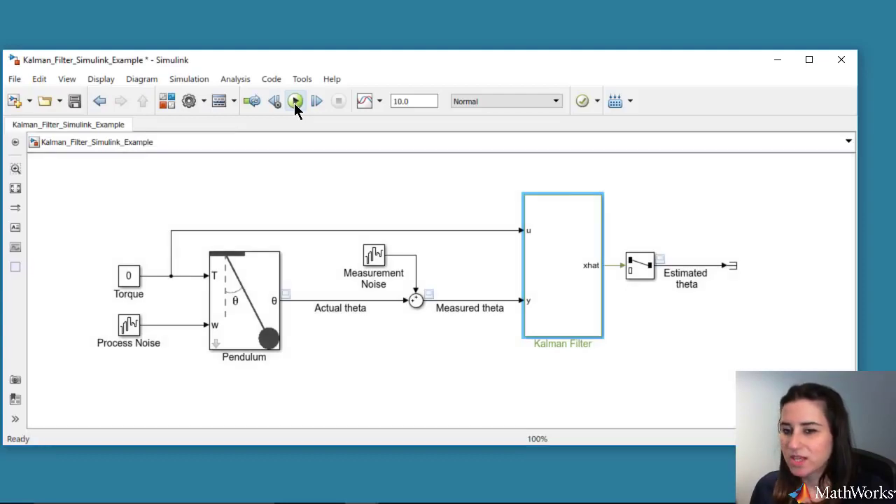
double_click(661, 261)
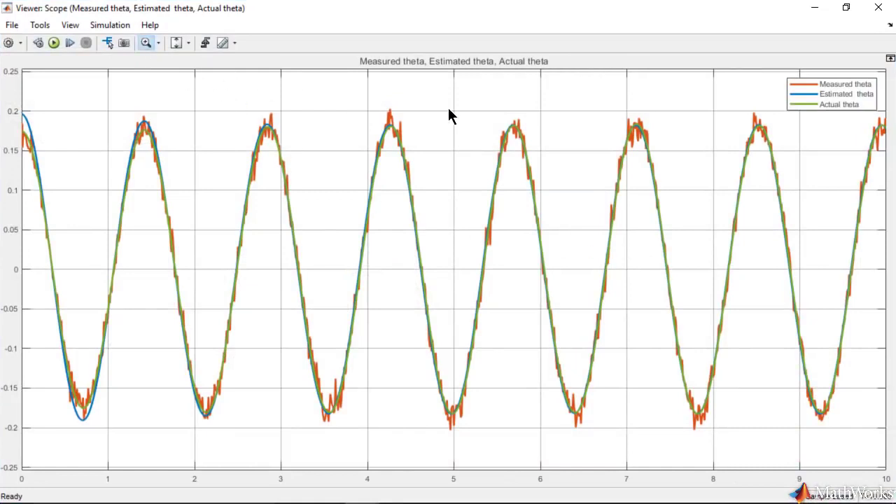
left_click_drag(461, 94, 22, 460)
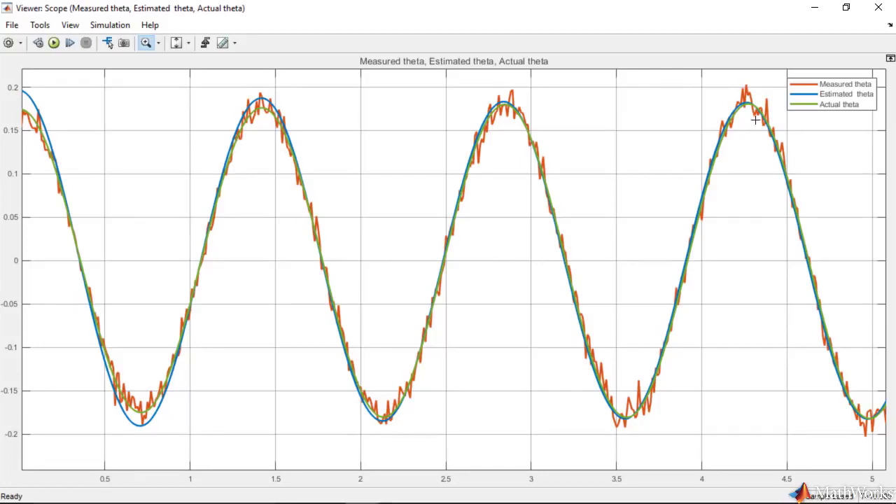
left_click(879, 8)
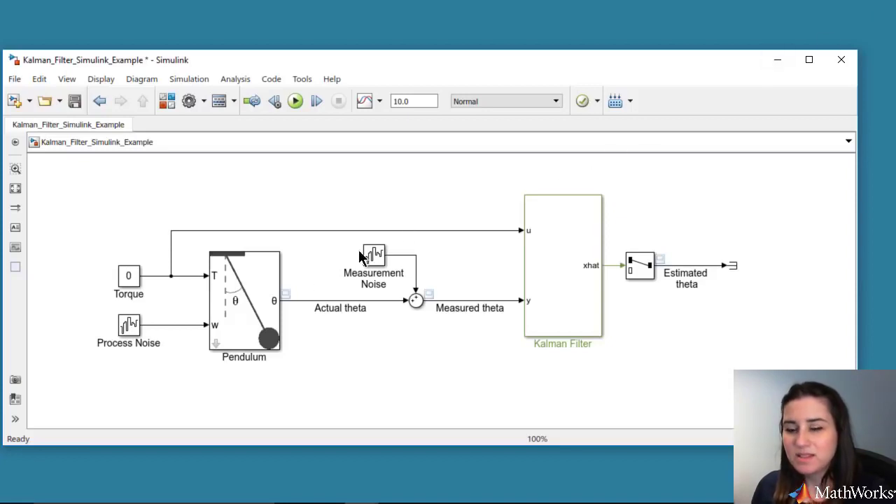
Set the Pendulum block's initial theta to pi/2.
left_click(231, 322)
double_click(231, 322)
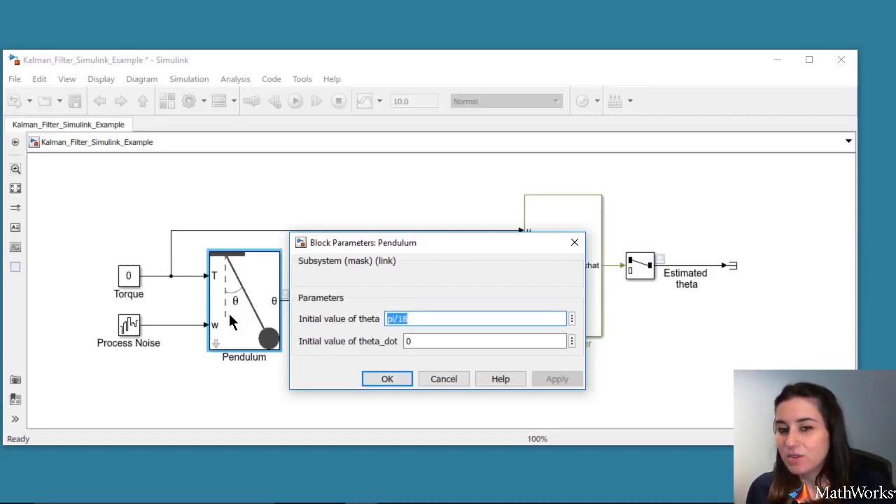
type("pi/2")
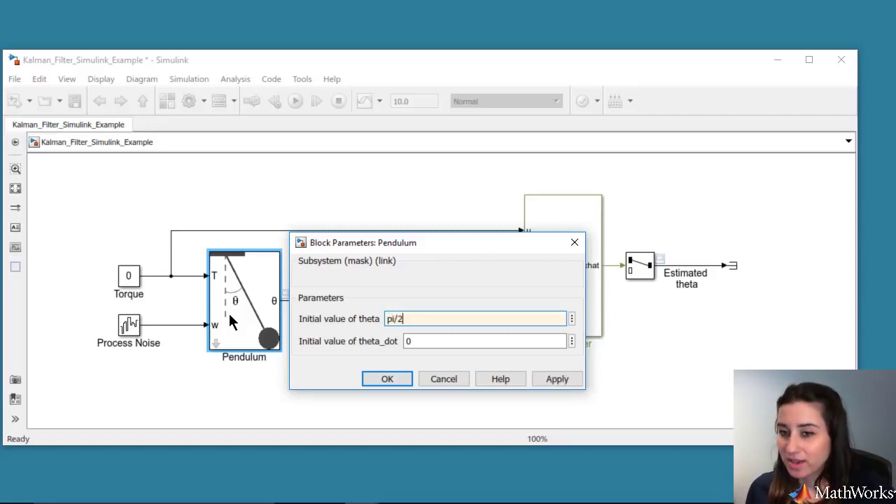
left_click(376, 380)
Set the Kalman Filter's initial states to [pi/2 0] and rerun the simulation.
double_click(553, 317)
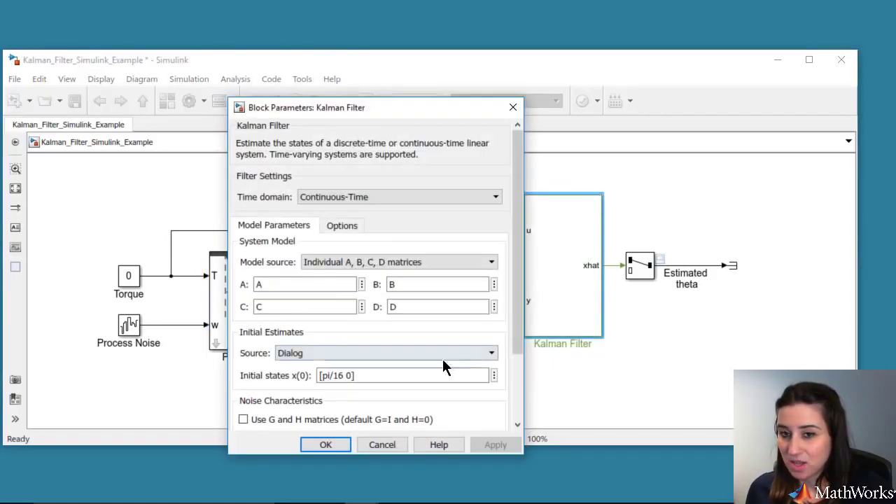
left_click(420, 376)
key("BackSpace")
key("BackSpace")
type("2")
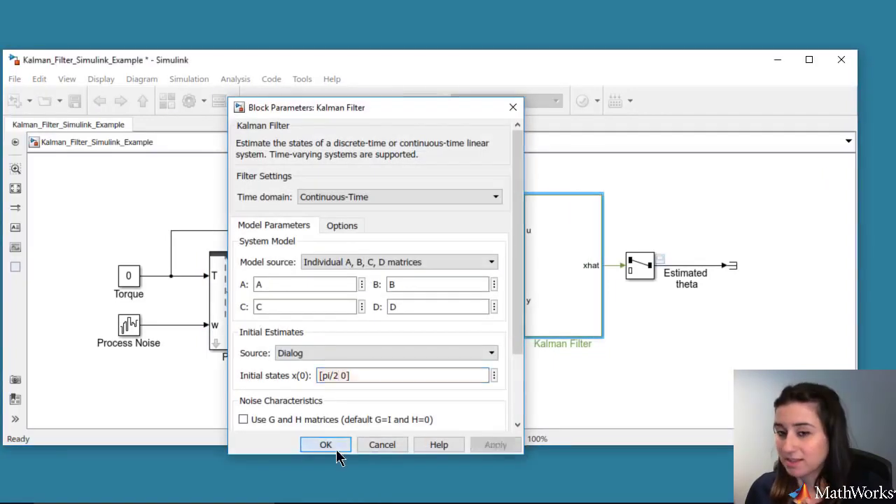
left_click(337, 451)
left_click(295, 102)
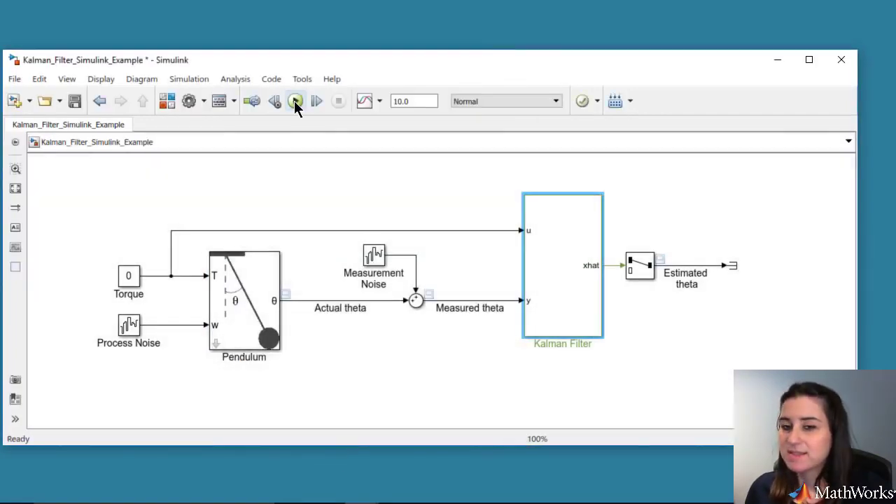
double_click(660, 259)
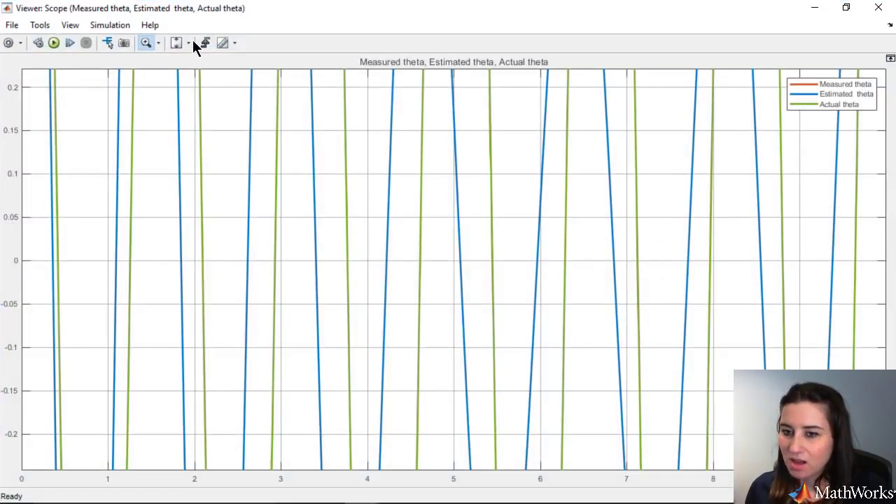
left_click(188, 43)
left_click(180, 63)
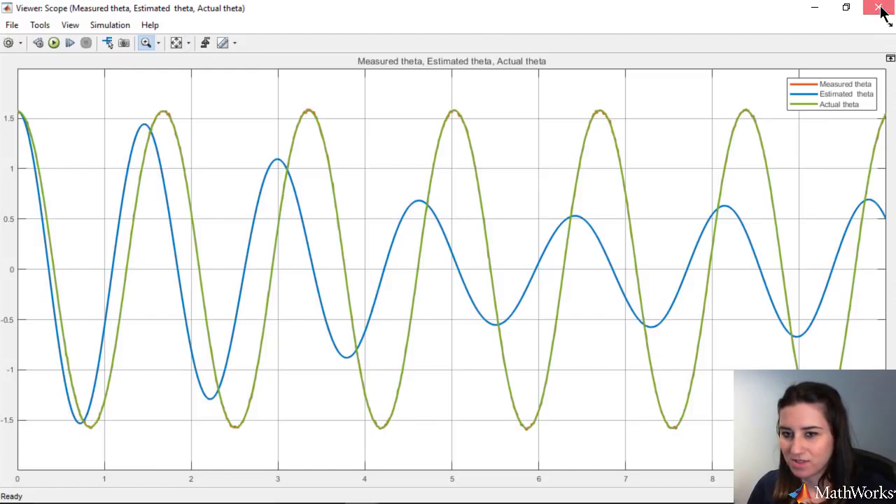
left_click(878, 7)
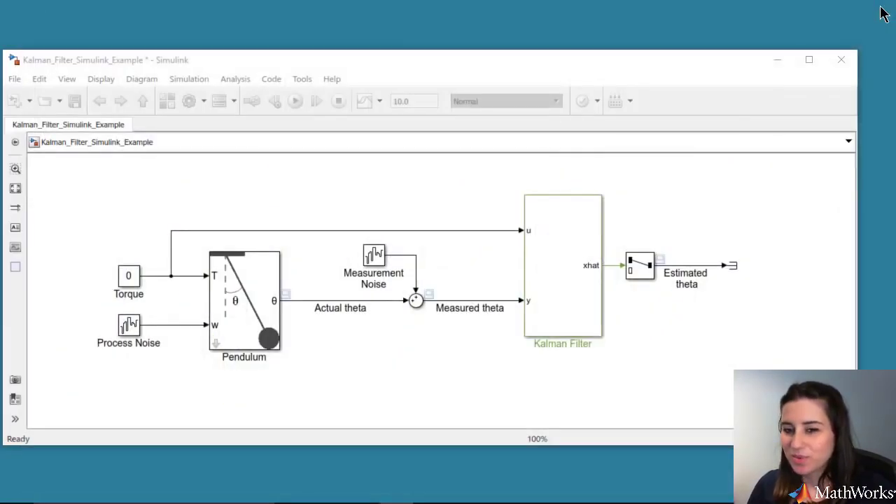